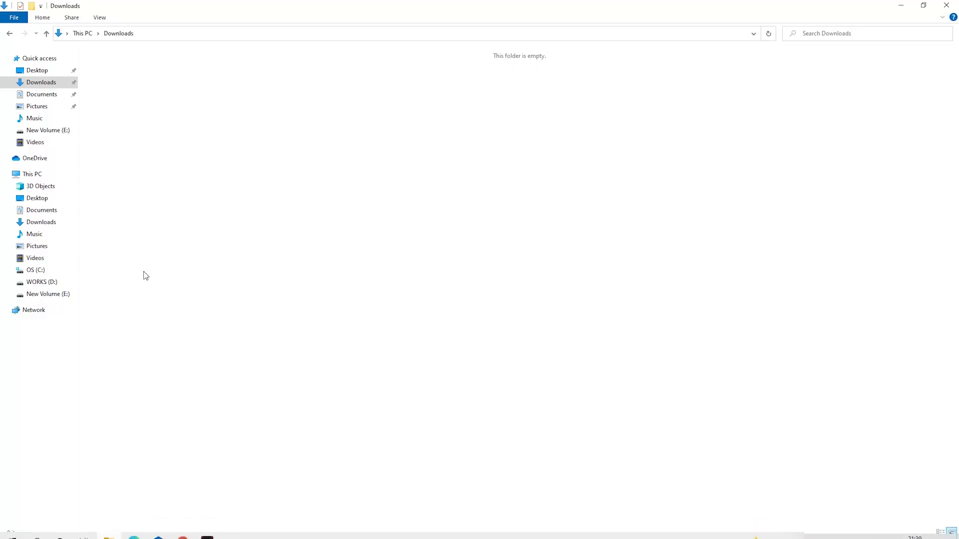
Create a new folder named 'Miner' in Downloads.
{"action": "right_click", "coordinate": [176, 198]}
{"action": "mouse_move", "coordinate": [234, 328]}
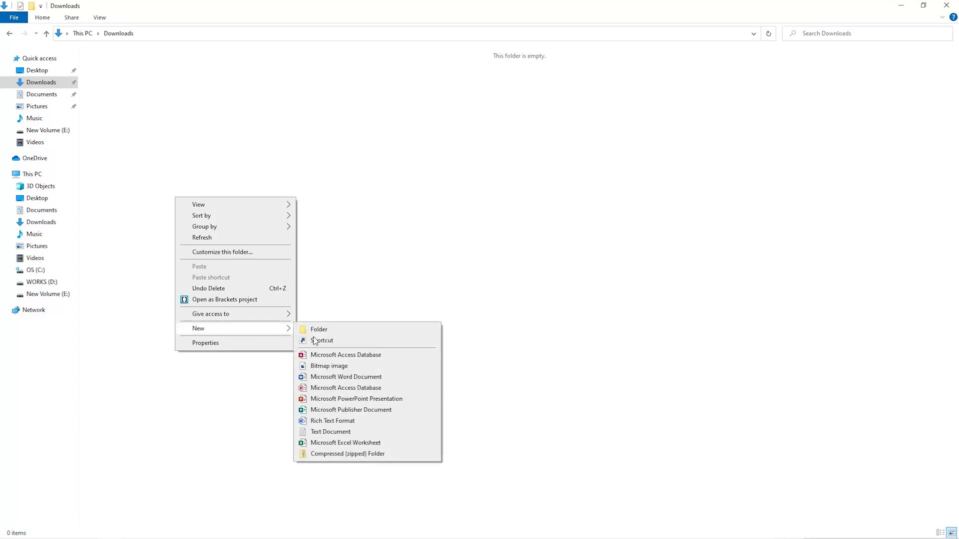
{"action": "left_click", "coordinate": [341, 334]}
{"action": "type", "text": "Mi"}
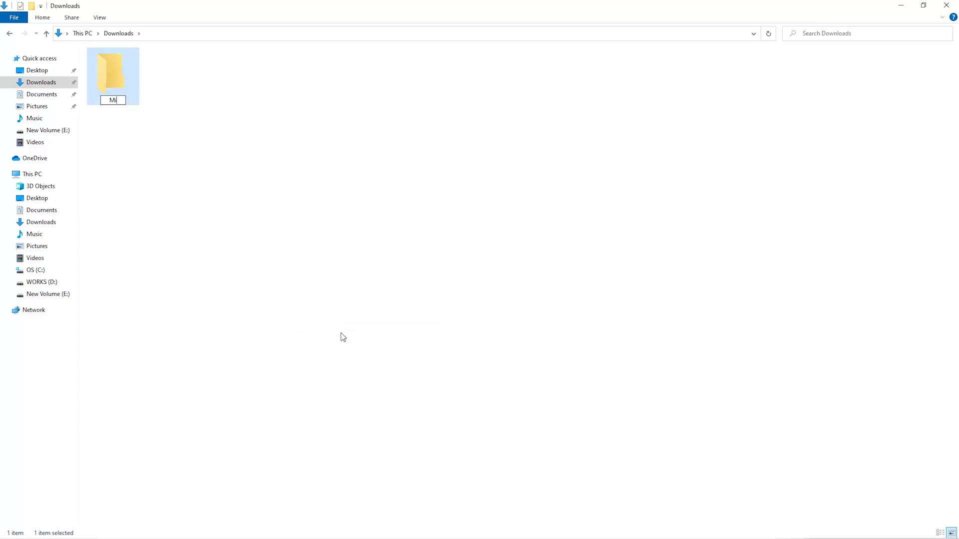
{"action": "type", "text": "ner"}
{"action": "key", "text": "Return"}
Launch Windows Security from the Start search.
{"action": "key", "text": "super"}
{"action": "type", "text": "sec"}
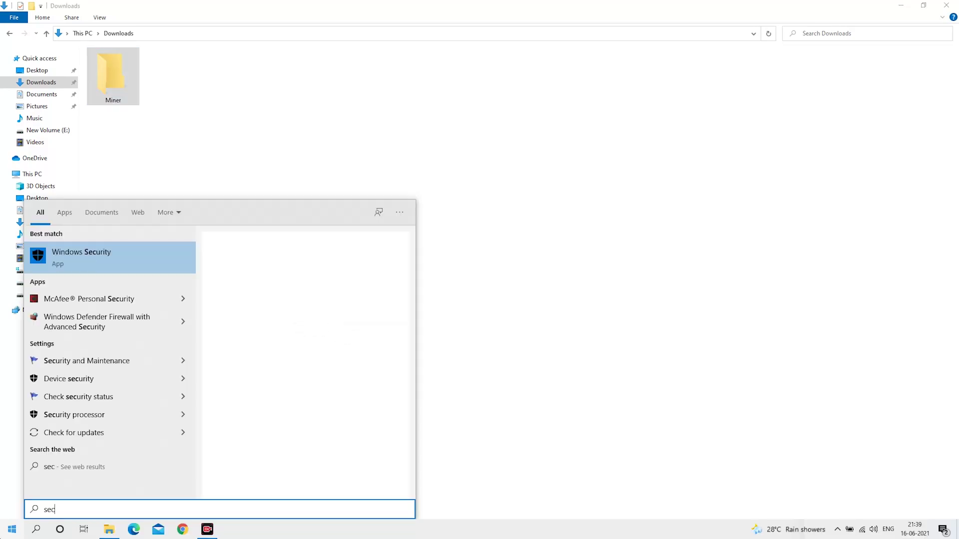
{"action": "type", "text": "u"}
{"action": "key", "text": "Return"}
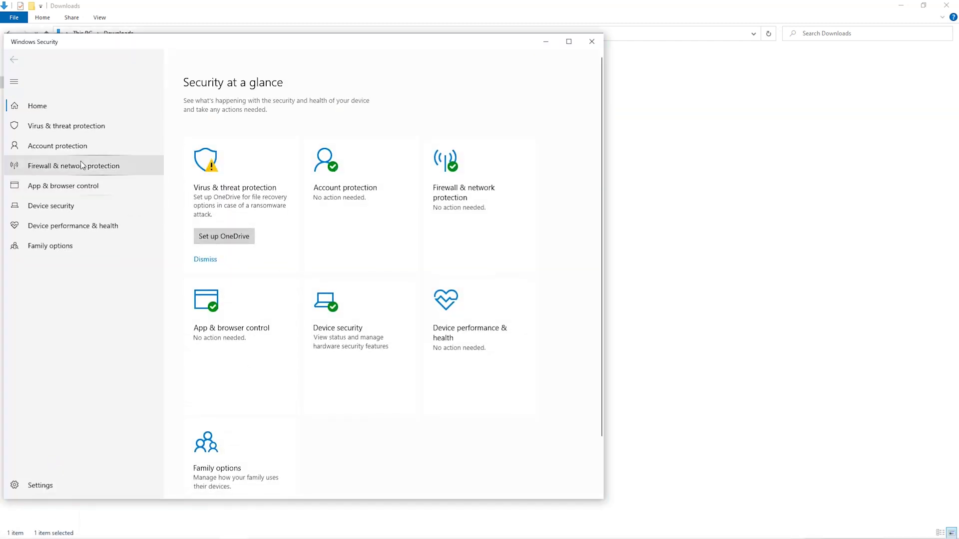
Add Downloads\Miner as a folder exclusion in Virus & threat protection settings.
{"action": "left_click", "coordinate": [73, 122]}
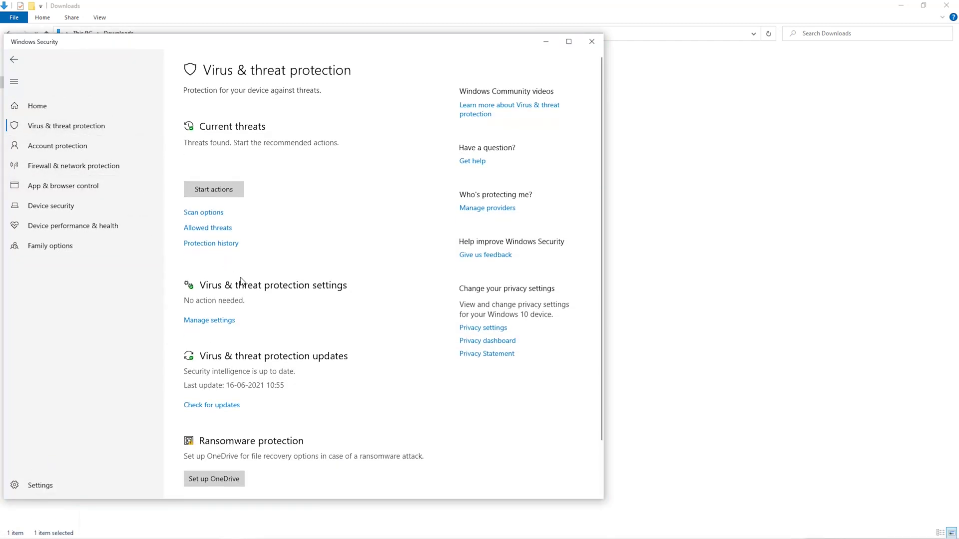
{"action": "scroll", "coordinate": [231, 268], "scroll_direction": "down", "scroll_amount": 2}
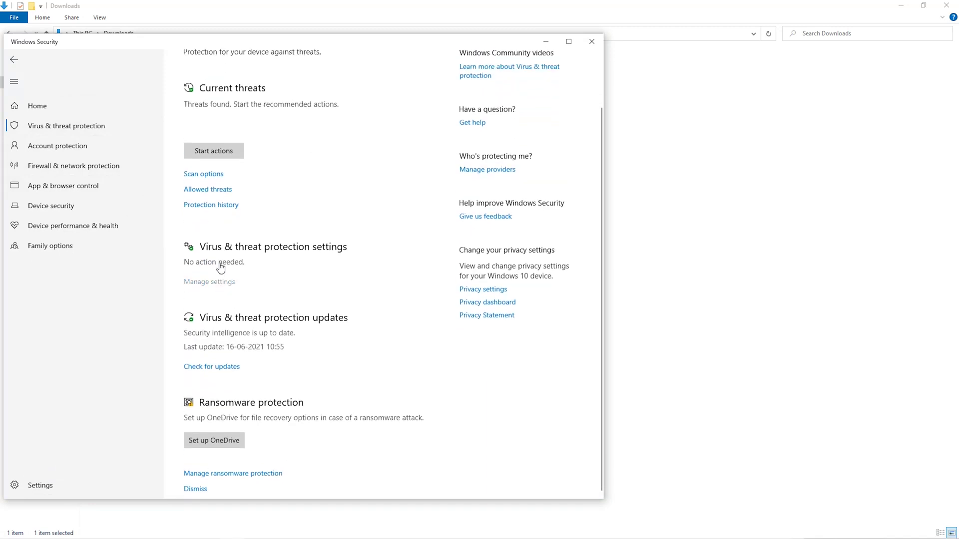
{"action": "left_click", "coordinate": [223, 265]}
{"action": "scroll", "coordinate": [238, 332], "scroll_direction": "down", "scroll_amount": 5}
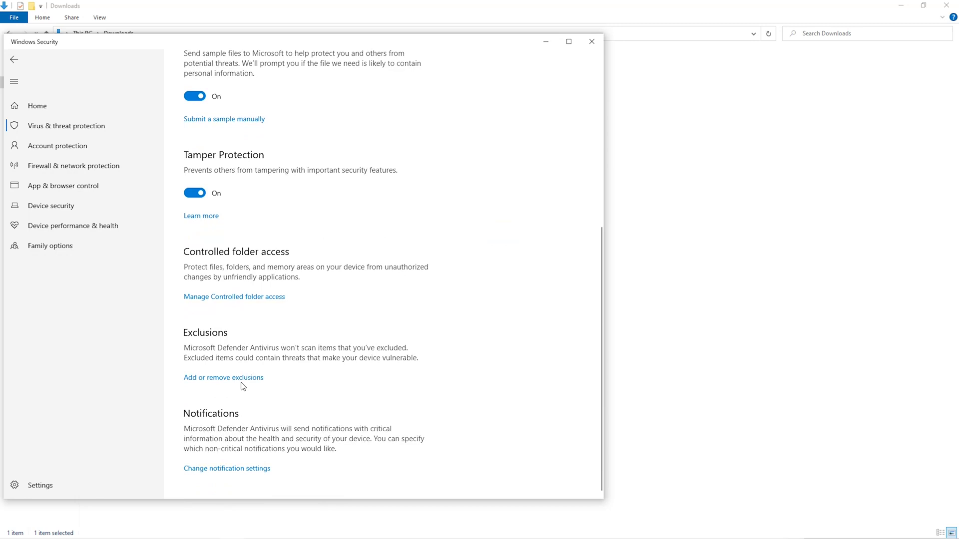
{"action": "left_click", "coordinate": [241, 378]}
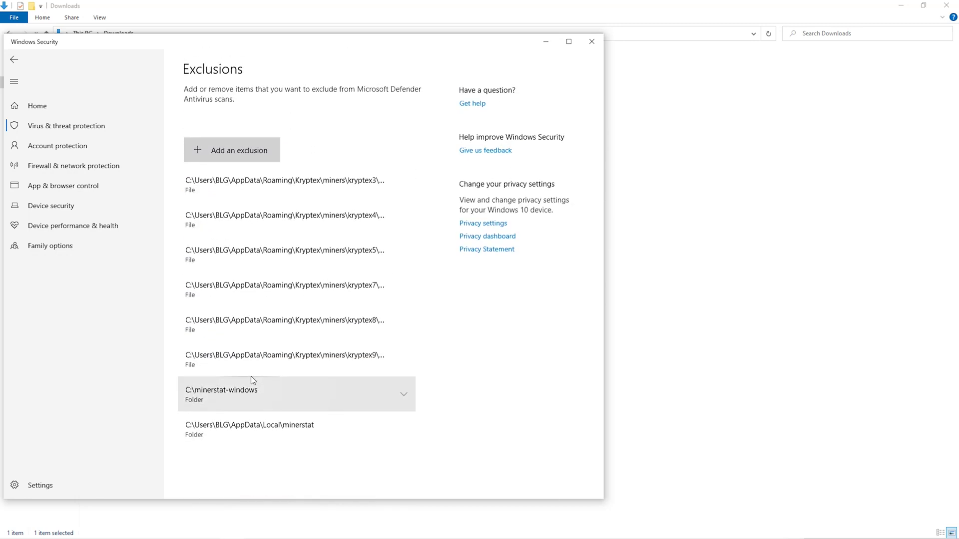
{"action": "left_click", "coordinate": [264, 152]}
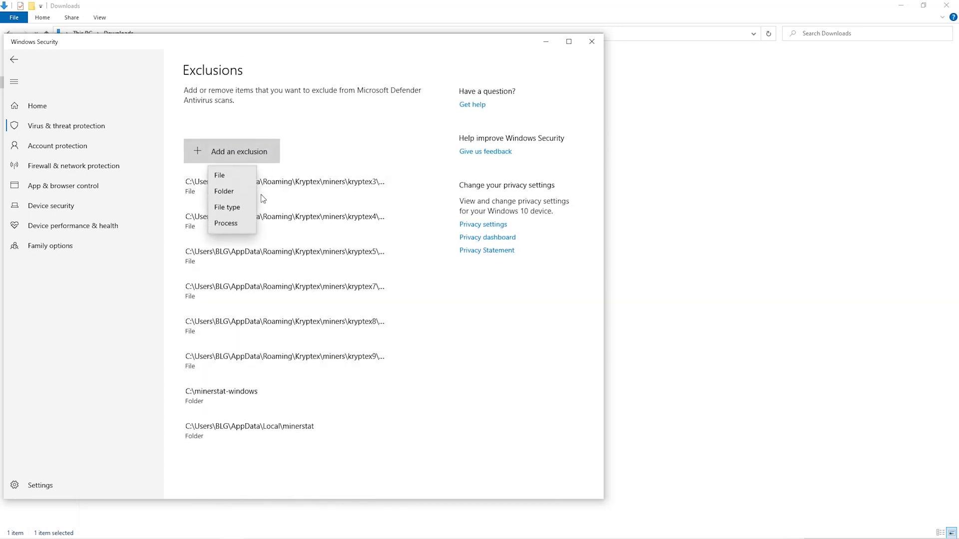
{"action": "left_click", "coordinate": [233, 192]}
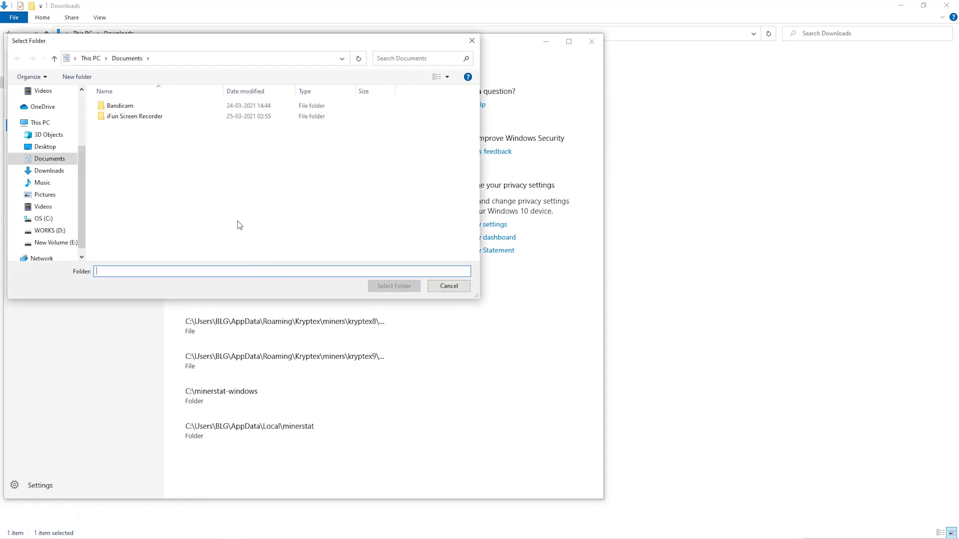
{"action": "left_click", "coordinate": [49, 183]}
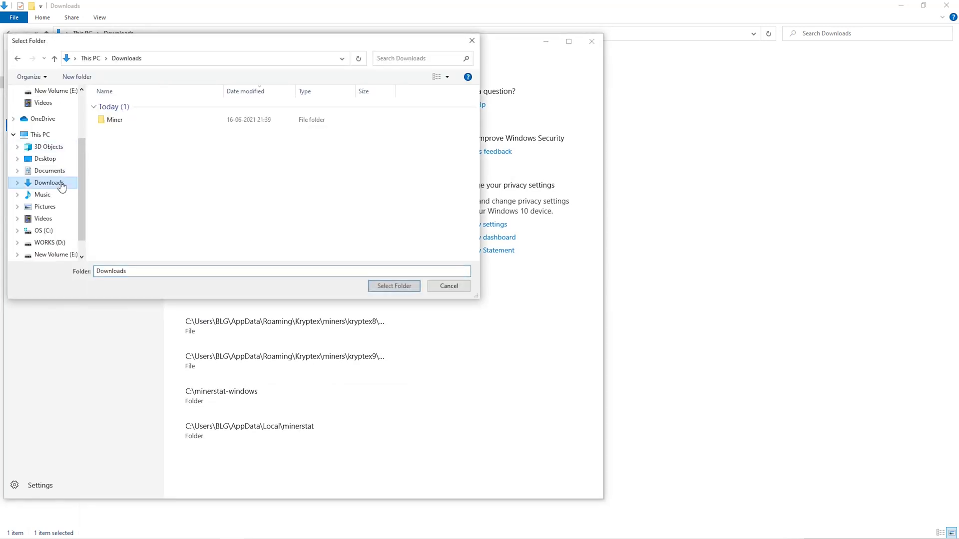
{"action": "left_click", "coordinate": [280, 123]}
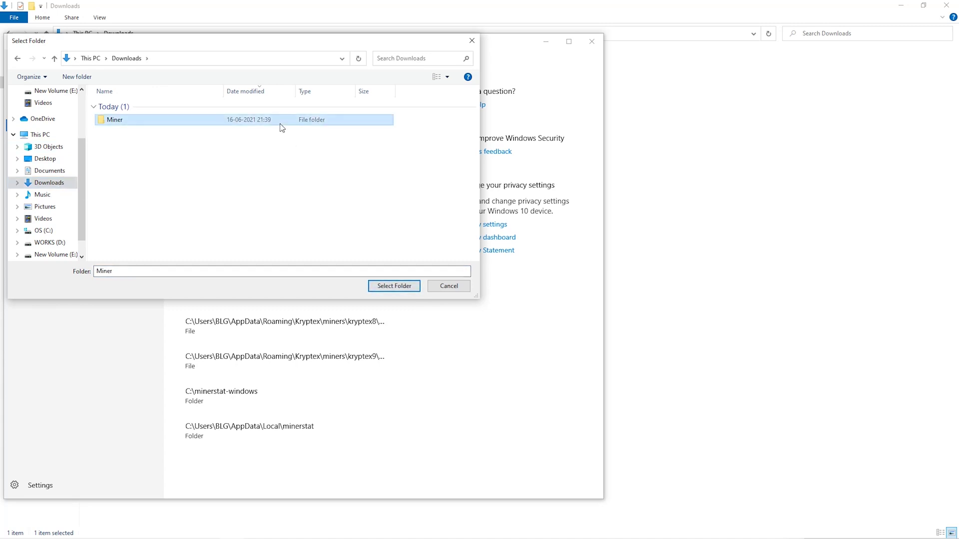
{"action": "left_click", "coordinate": [383, 289]}
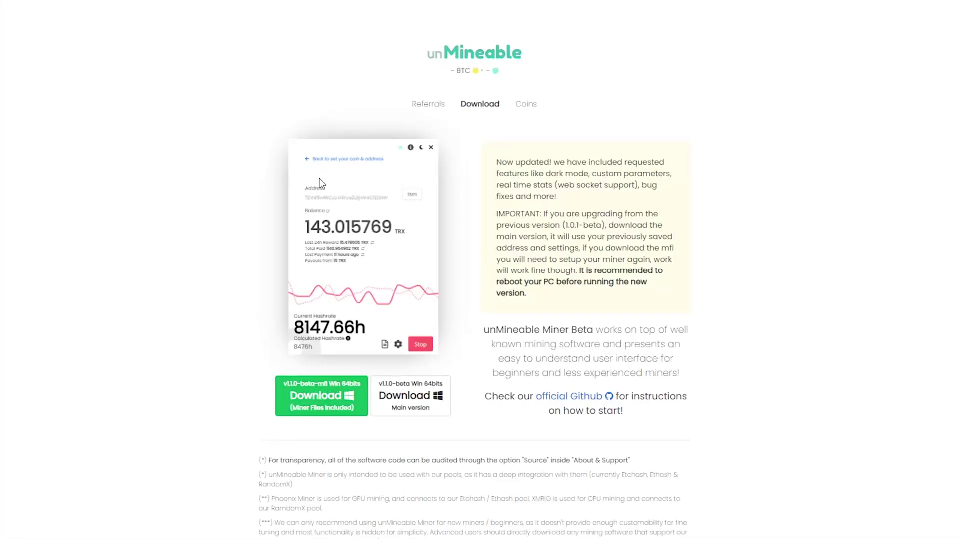
Save the v1.1.0-beta-mfi miner zip into the Downloads\Miner folder.
{"action": "left_click", "coordinate": [330, 401]}
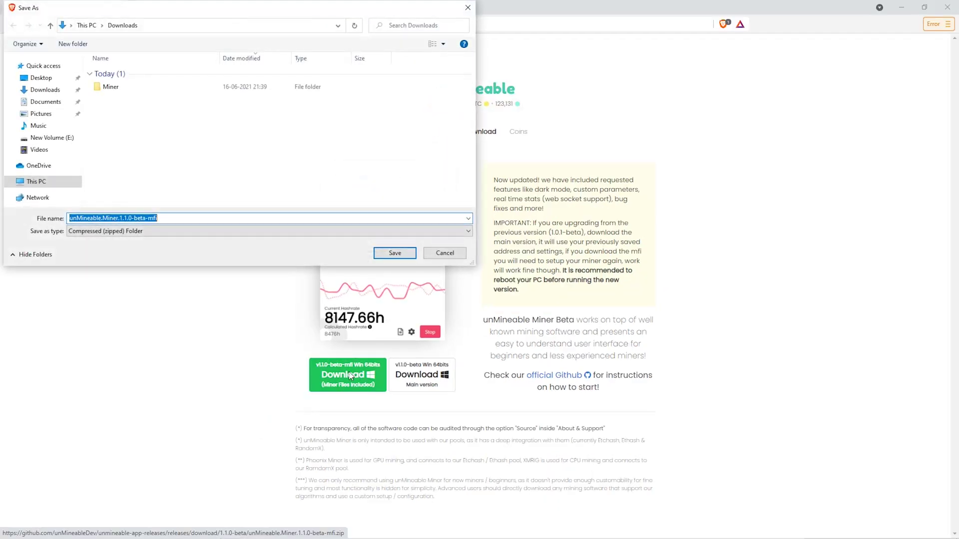
{"action": "left_click", "coordinate": [169, 88]}
{"action": "double_click", "coordinate": [169, 88]}
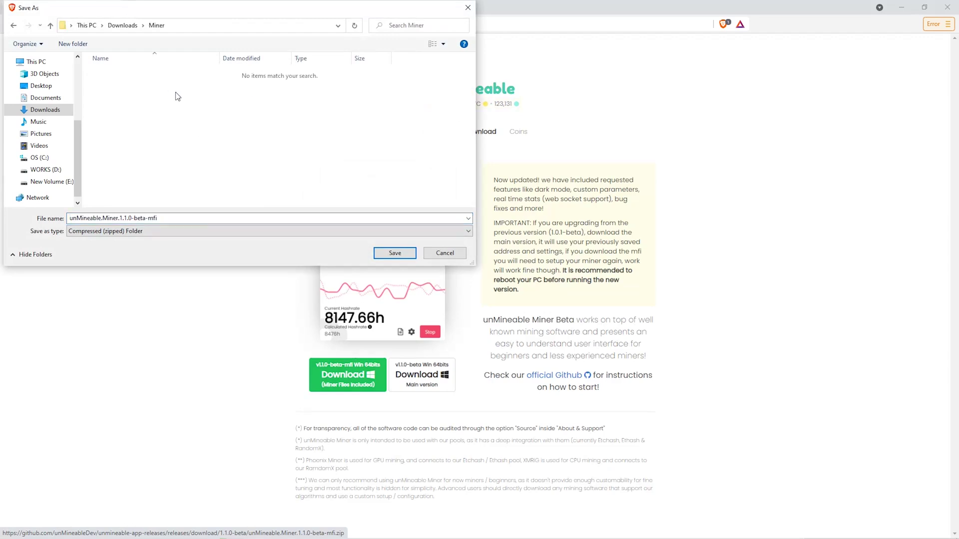
{"action": "left_click", "coordinate": [395, 254]}
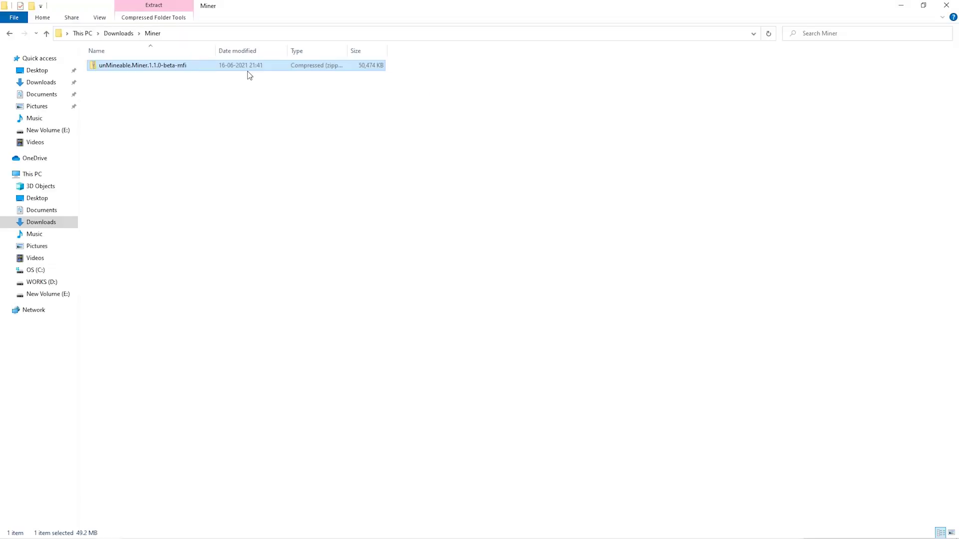
Extract the zip here with 7-Zip and run the unMineable Miner application.
{"action": "right_click", "coordinate": [248, 71]}
{"action": "mouse_move", "coordinate": [268, 132]}
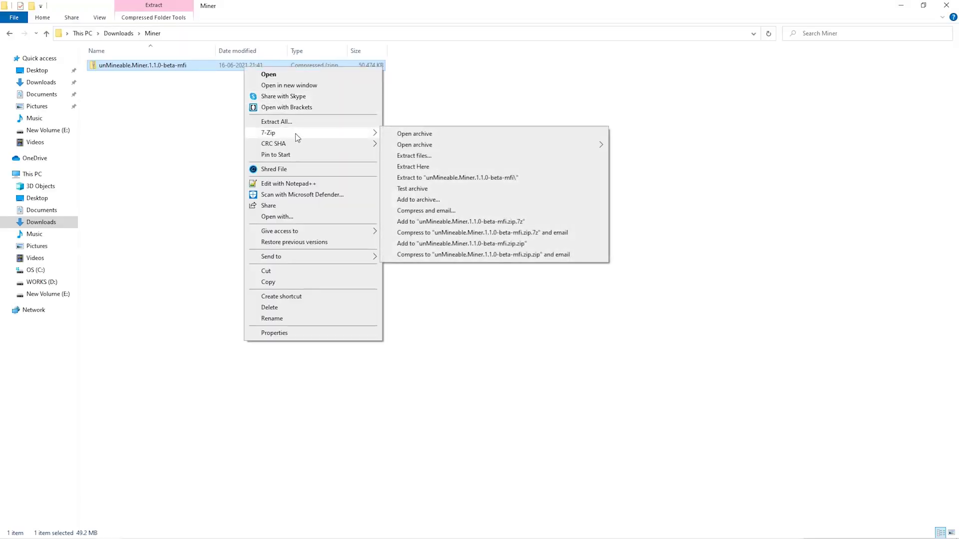
{"action": "left_click", "coordinate": [430, 168]}
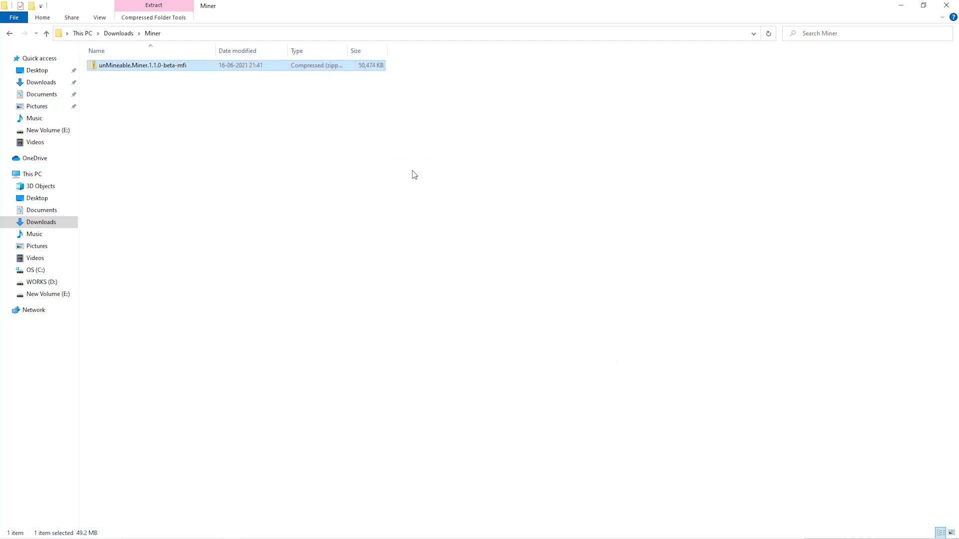
{"action": "double_click", "coordinate": [236, 68]}
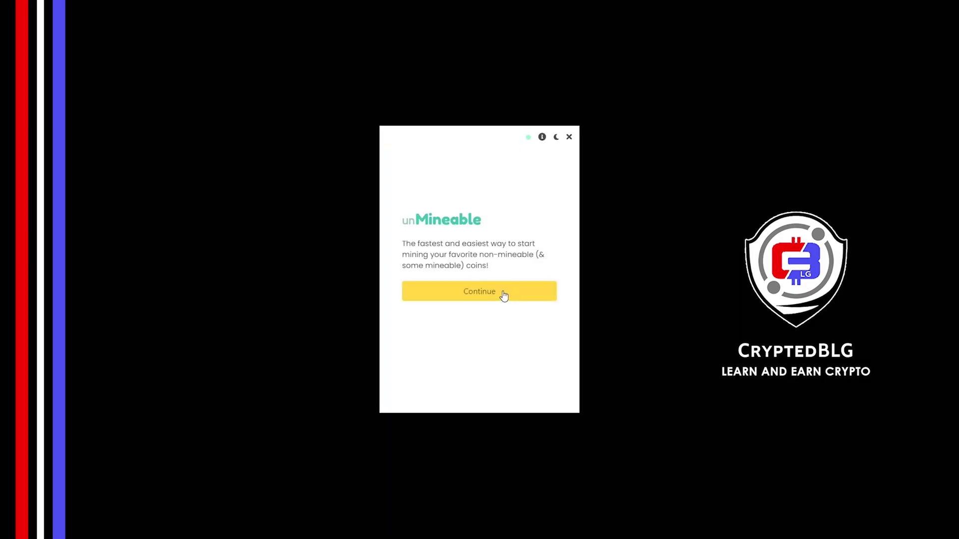
Past the welcome screen, select Graphics Card (GPU) mining and proceed.
{"action": "left_click", "coordinate": [504, 296]}
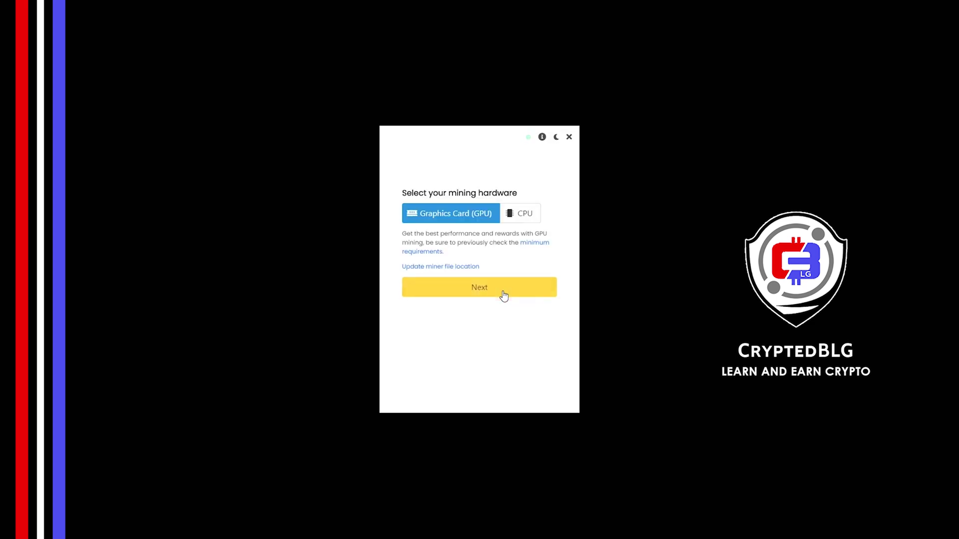
{"action": "left_click", "coordinate": [517, 220]}
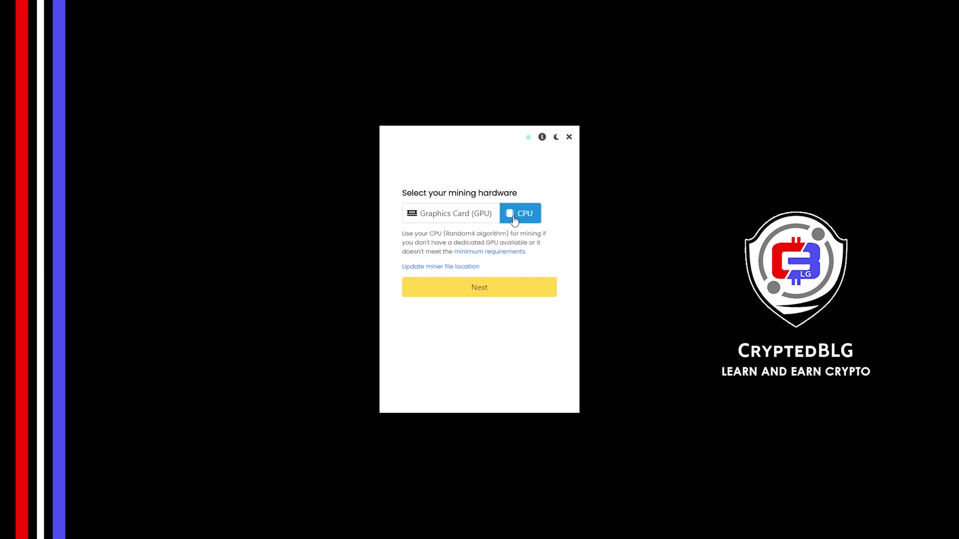
{"action": "left_click", "coordinate": [462, 220]}
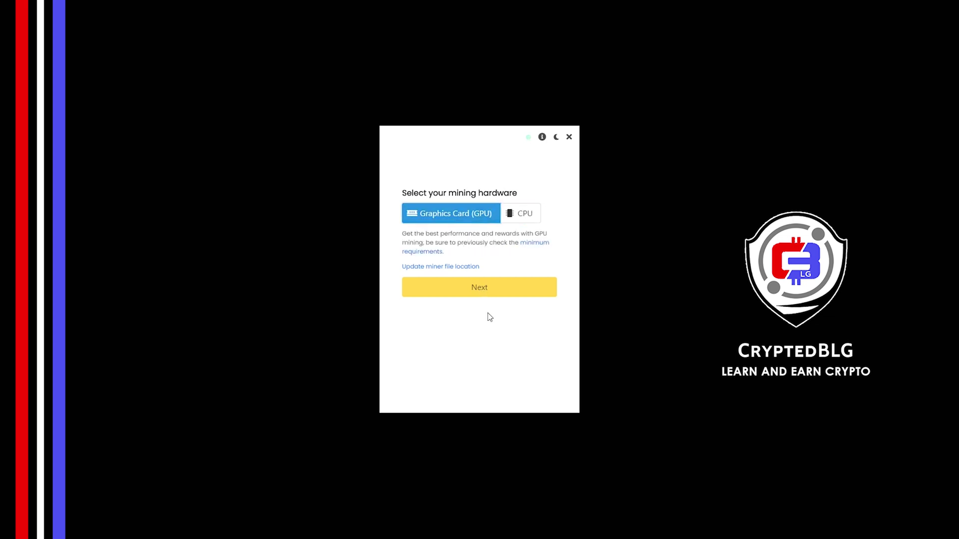
{"action": "left_click", "coordinate": [457, 293]}
{"action": "left_click", "coordinate": [444, 213]}
Select Binance Coin, paste the BNB payout address, and start mining.
{"action": "type", "text": "b"}
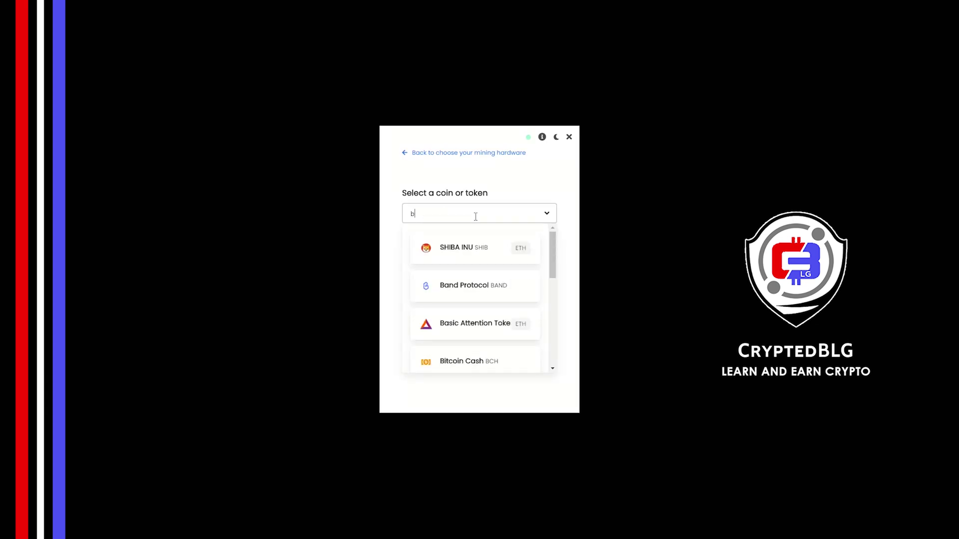
{"action": "type", "text": "nb"}
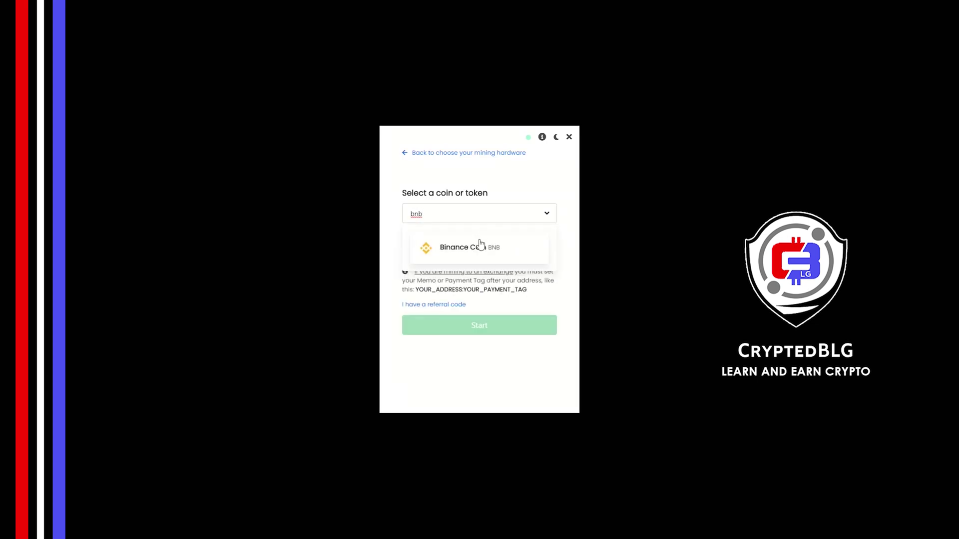
{"action": "left_click", "coordinate": [479, 247]}
{"action": "key", "text": "ctrl+v"}
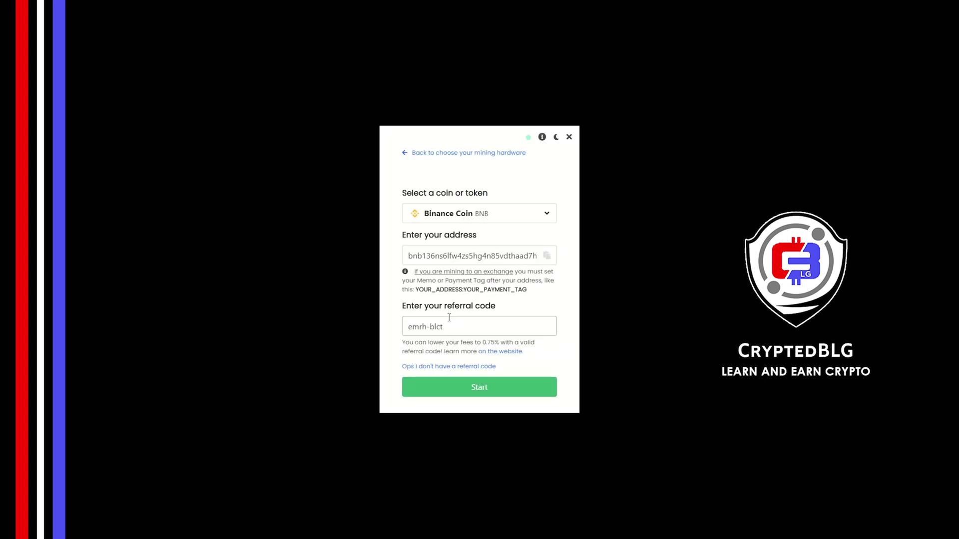
{"action": "left_click", "coordinate": [470, 385]}
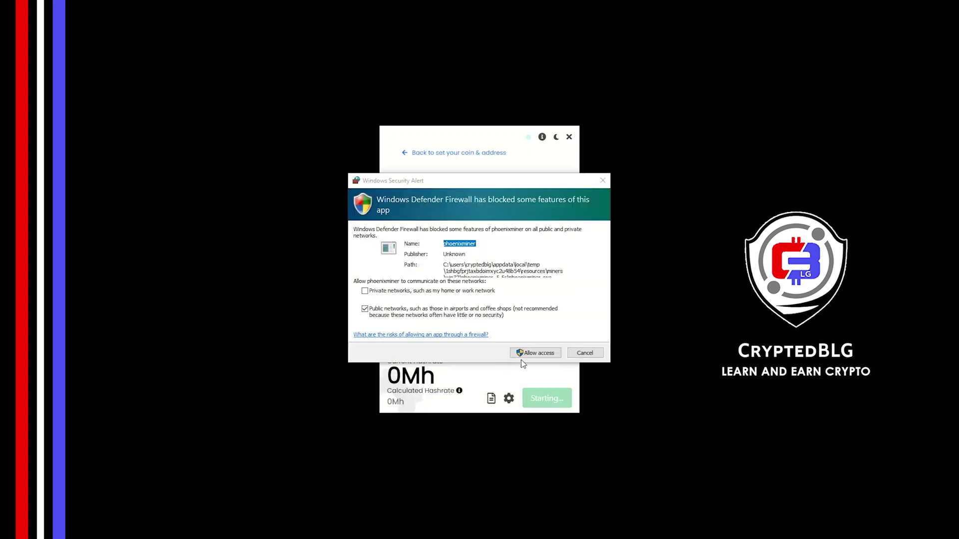
Allow the miner through the Windows firewall.
{"action": "left_click", "coordinate": [527, 354]}
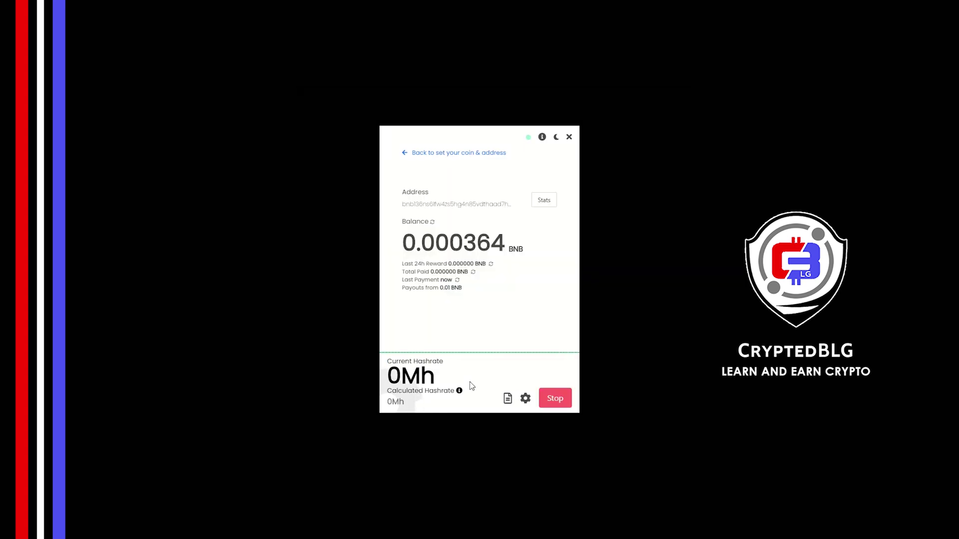
Keep worker name blg-miner and the other settings, then Save & Restart the miner.
{"action": "left_click", "coordinate": [526, 398]}
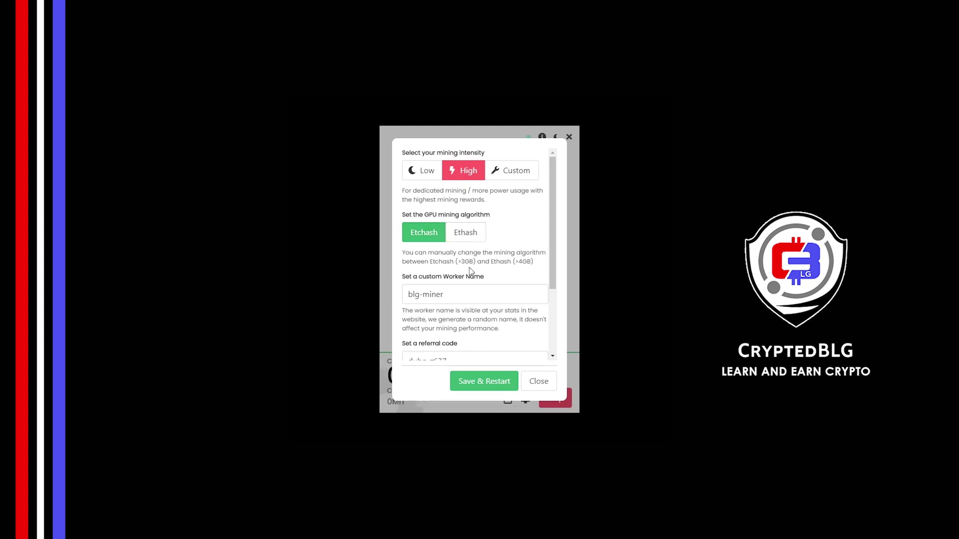
{"action": "left_click_drag", "start_coordinate": [444, 295], "coordinate": [402, 301]}
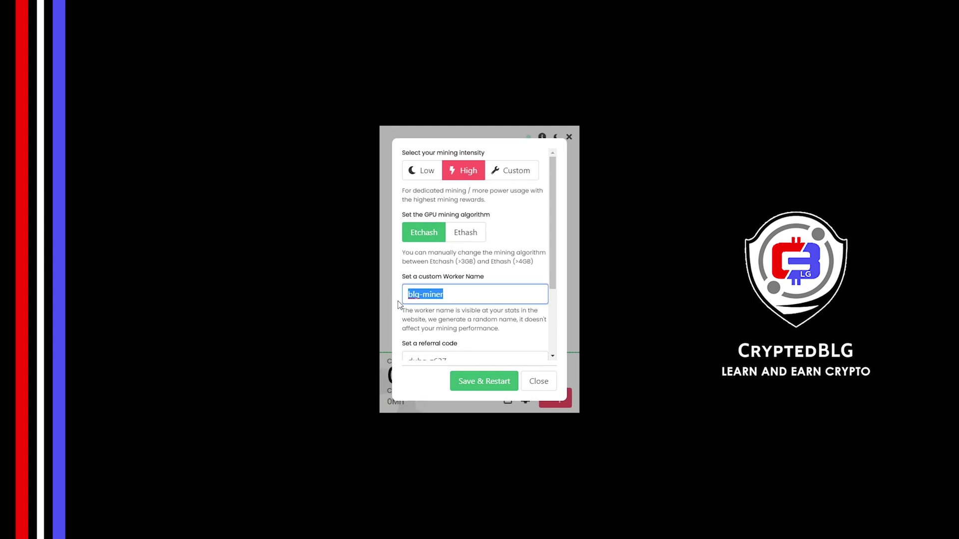
{"action": "left_click", "coordinate": [458, 316]}
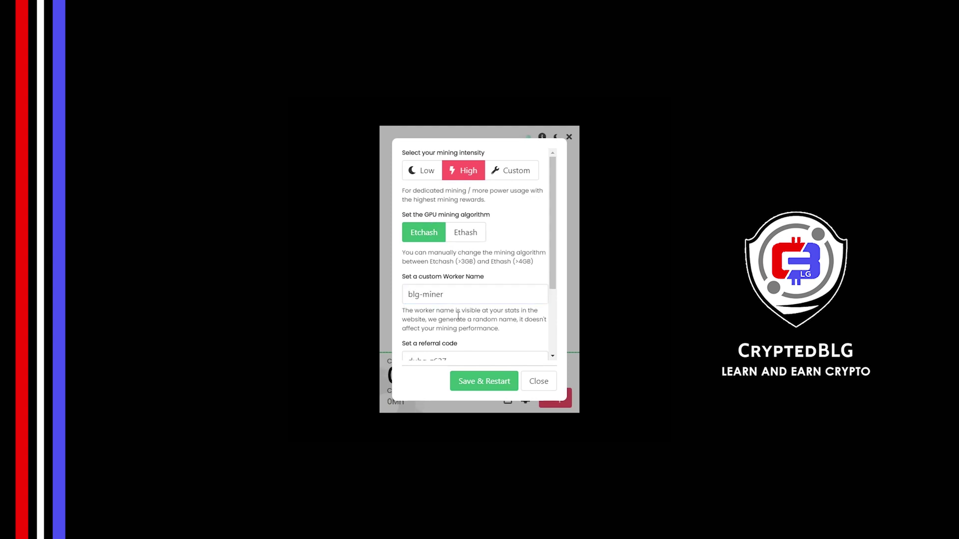
{"action": "scroll", "coordinate": [500, 299], "scroll_direction": "down", "scroll_amount": 1}
{"action": "scroll", "coordinate": [499, 290], "scroll_direction": "down", "scroll_amount": 2}
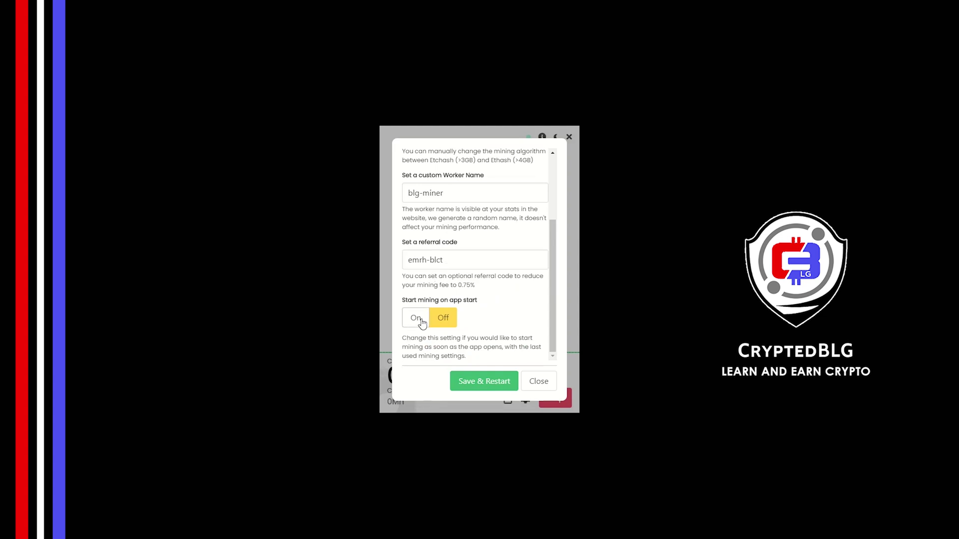
{"action": "left_click", "coordinate": [481, 384]}
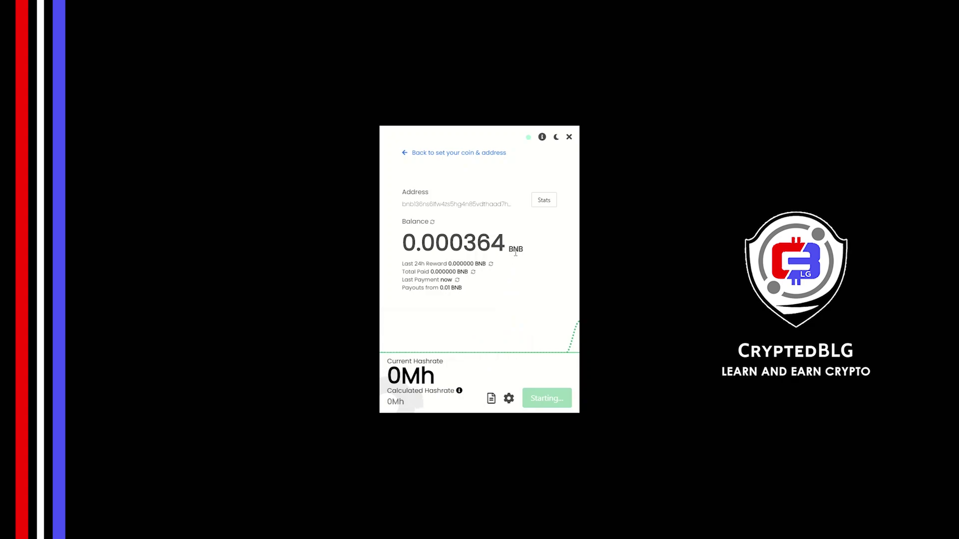
{"action": "left_click", "coordinate": [543, 201]}
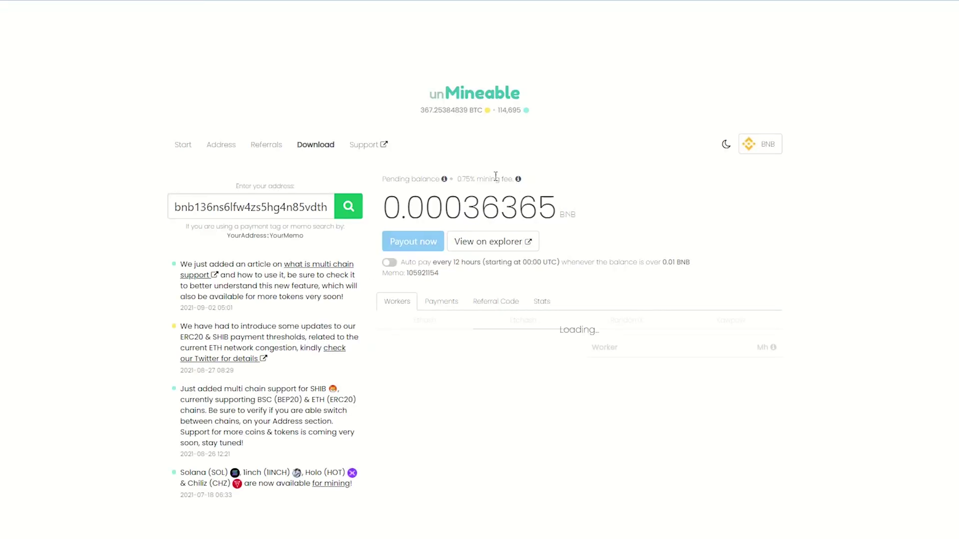
Review the address's Payments, Referral Code and Stats tabs showing 0.00036365 BNB.
{"action": "left_click", "coordinate": [452, 305]}
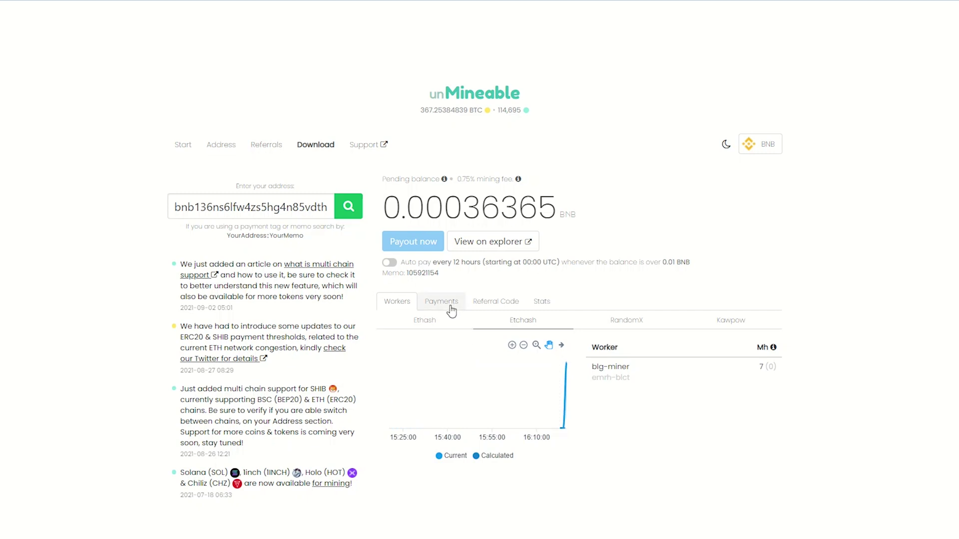
{"action": "left_click", "coordinate": [482, 307]}
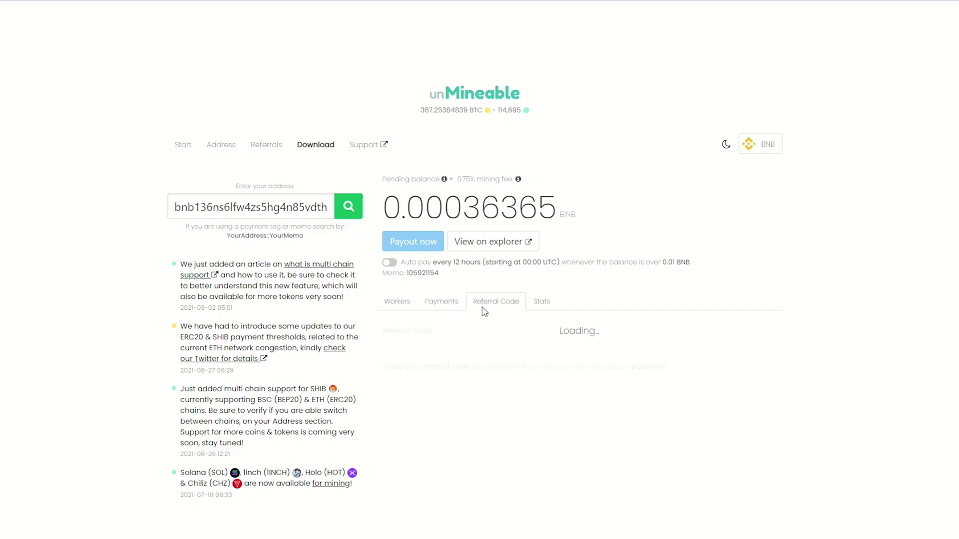
{"action": "left_click", "coordinate": [539, 305]}
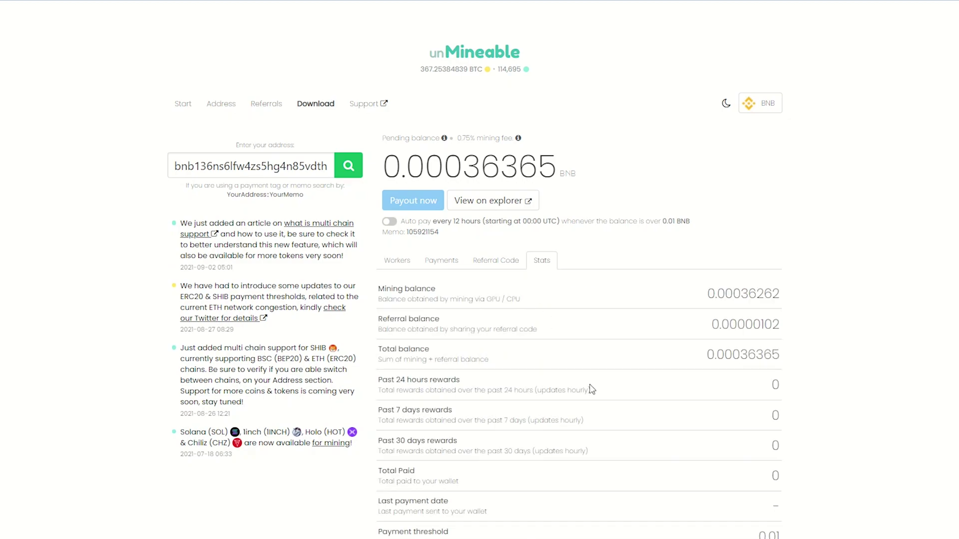